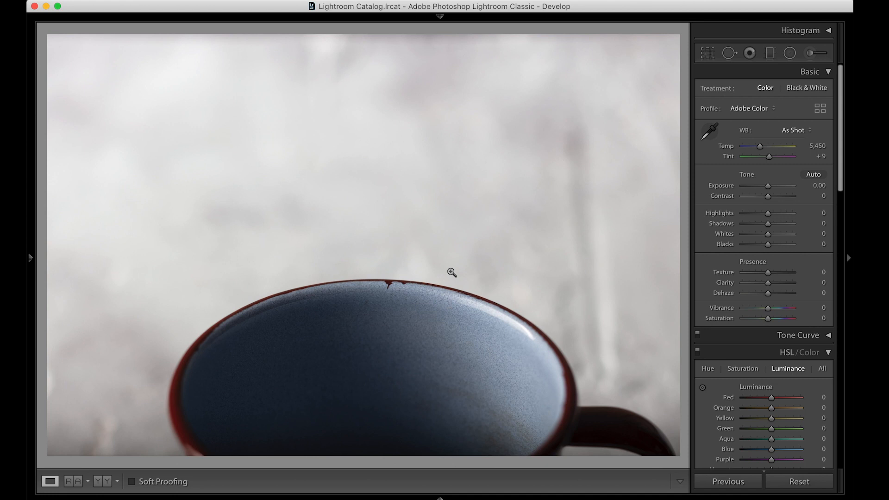
Look through the three overlapping mug frames one by one, ending on the frame of the mug's base.
{"action": "key", "text": "Right"}
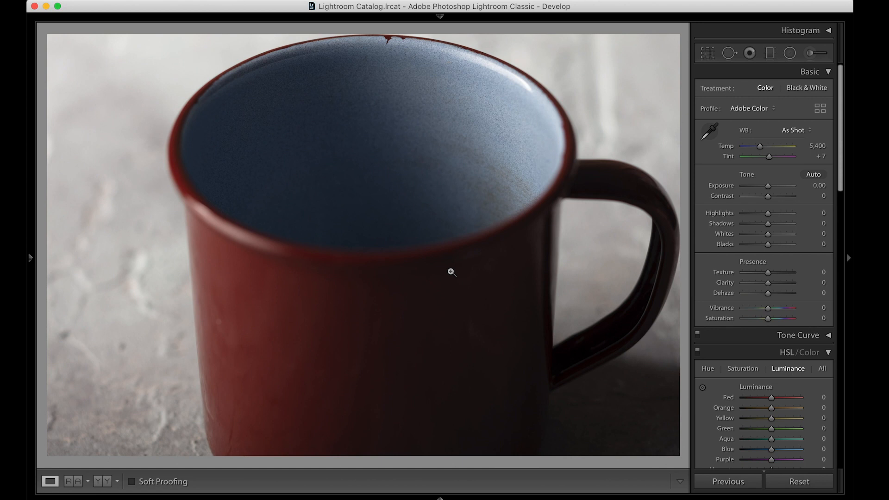
{"action": "key", "text": "Right"}
{"action": "key", "text": "Left"}
{"action": "key", "text": "Left"}
{"action": "key", "text": "Left"}
{"action": "key", "text": "Left"}
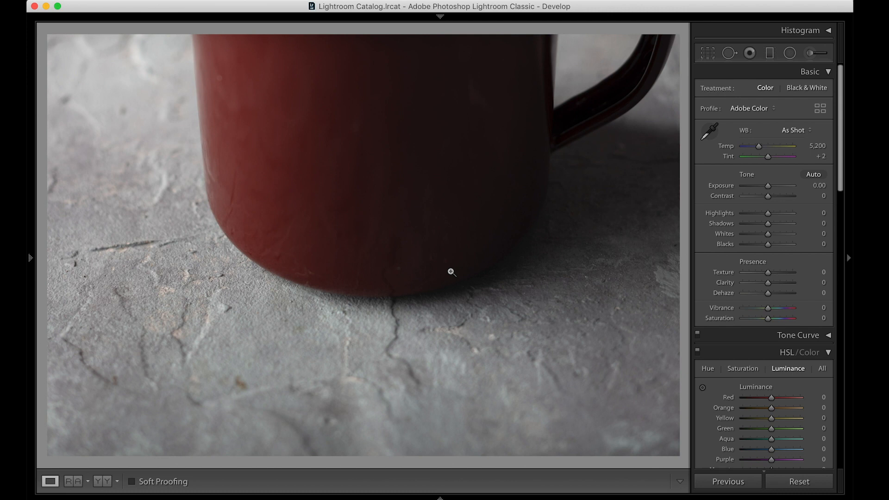
Merge the three overlapping mug frames into a panorama with Cylindrical projection, Auto Crop and Auto Settings.
{"action": "mouse_move", "coordinate": [441, 497]}
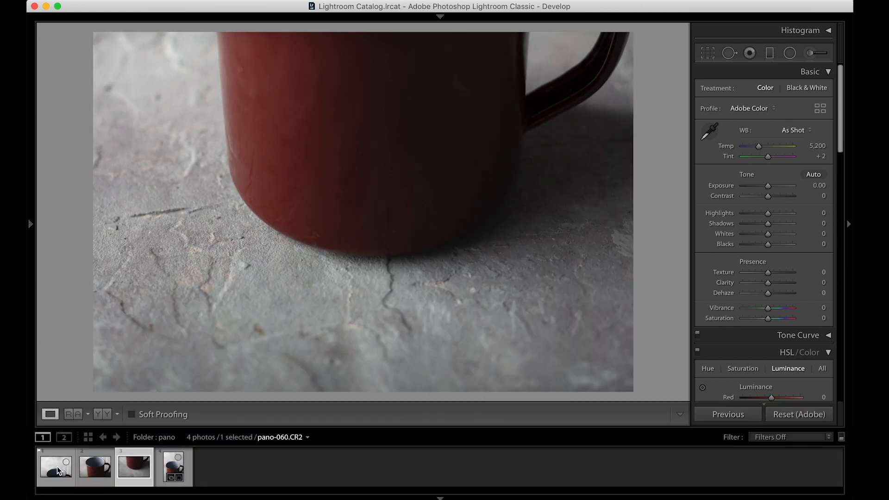
{"action": "left_click", "coordinate": [59, 471], "text": "shift"}
{"action": "right_click", "coordinate": [58, 471]}
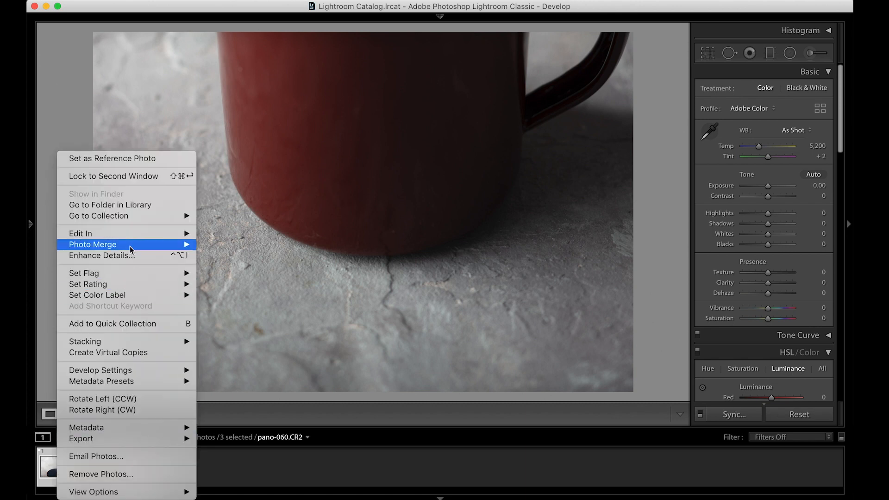
{"action": "mouse_move", "coordinate": [178, 245]}
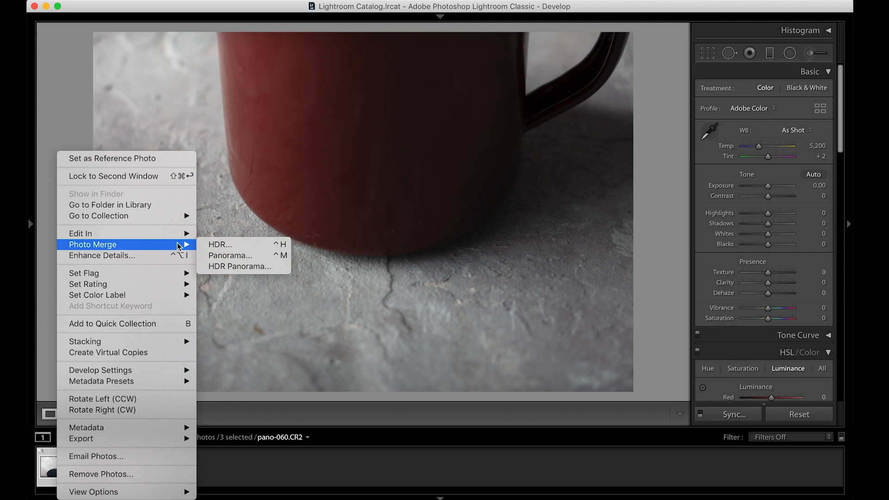
{"action": "left_click", "coordinate": [257, 256]}
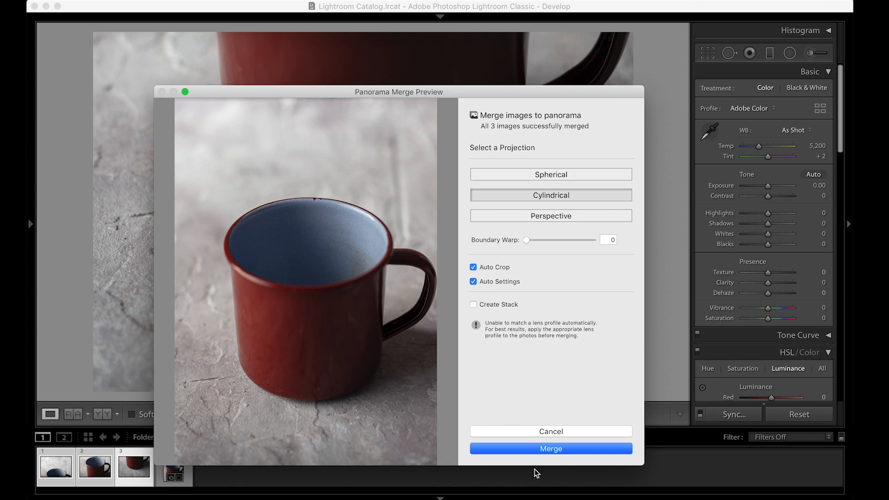
{"action": "left_click", "coordinate": [533, 449]}
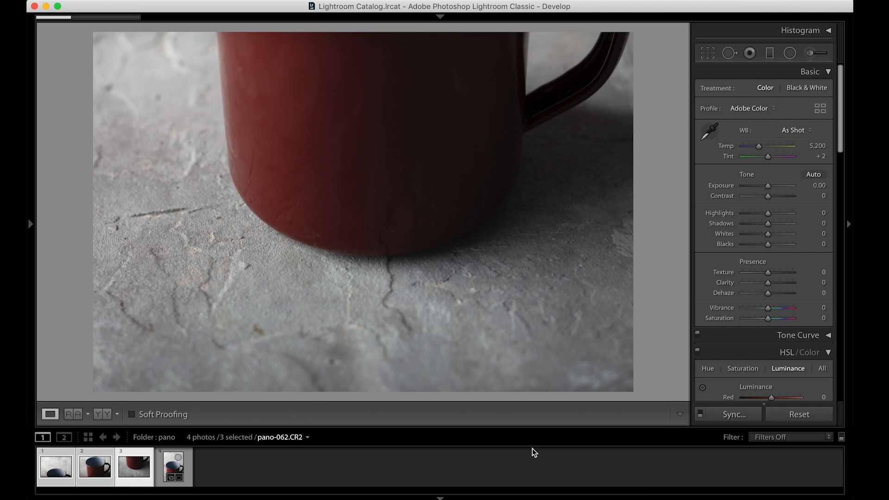
Open the single-shot photo pano-063.CR2 and examine the mug's rim and interior up close for sharpness and depth of field.
{"action": "left_click", "coordinate": [174, 466]}
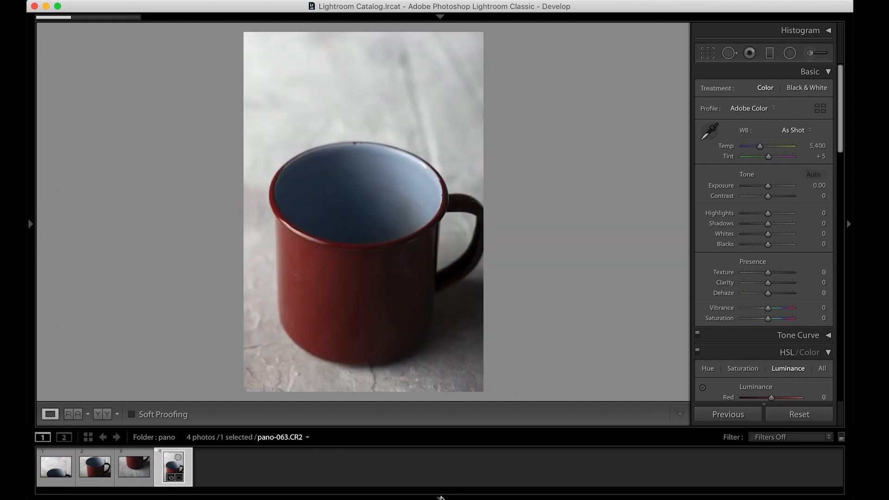
{"action": "left_click", "coordinate": [440, 497]}
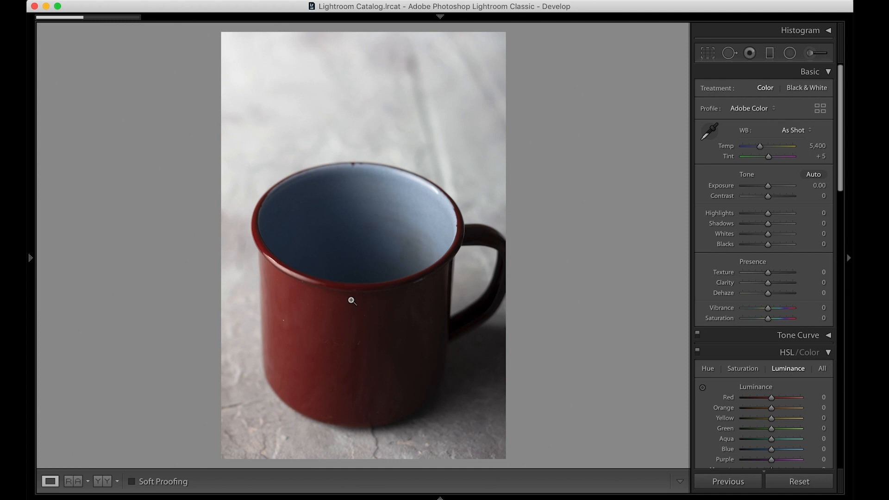
{"action": "left_click", "coordinate": [299, 302]}
{"action": "left_click_drag", "start_coordinate": [302, 205], "coordinate": [473, 431]}
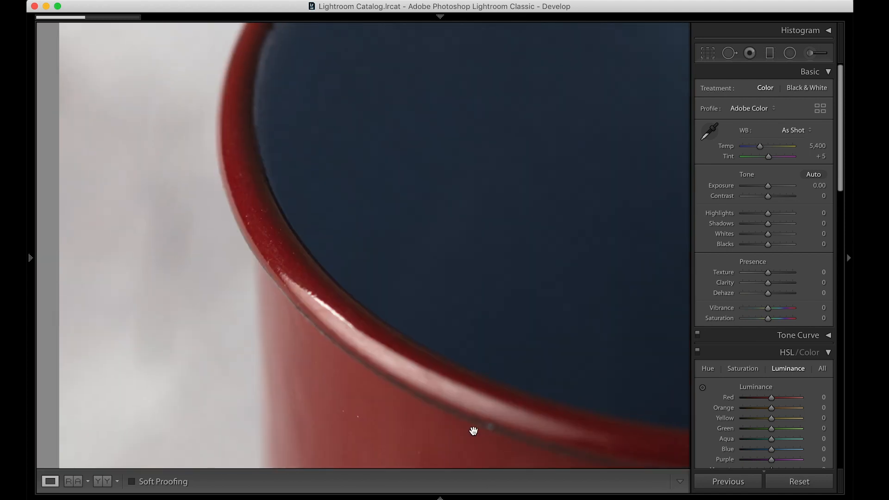
{"action": "left_click_drag", "start_coordinate": [308, 242], "coordinate": [137, 401]}
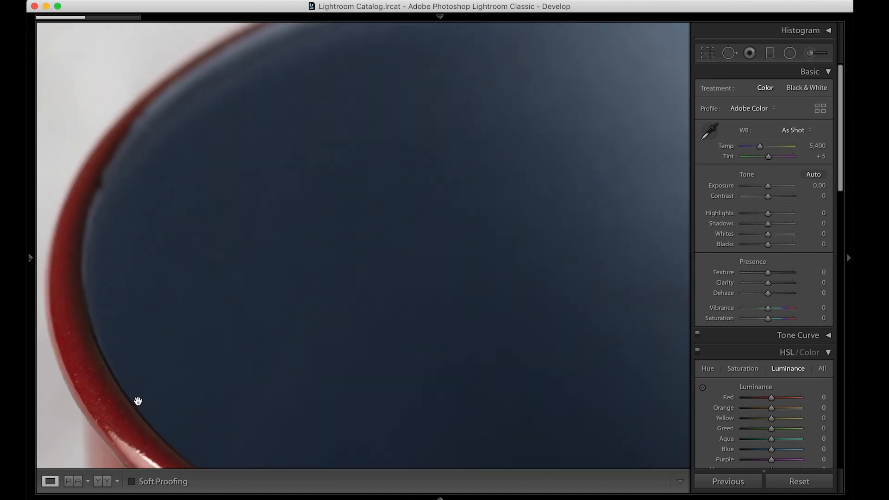
{"action": "left_click_drag", "start_coordinate": [653, 255], "coordinate": [179, 337]}
{"action": "left_click_drag", "start_coordinate": [512, 348], "coordinate": [464, 113]}
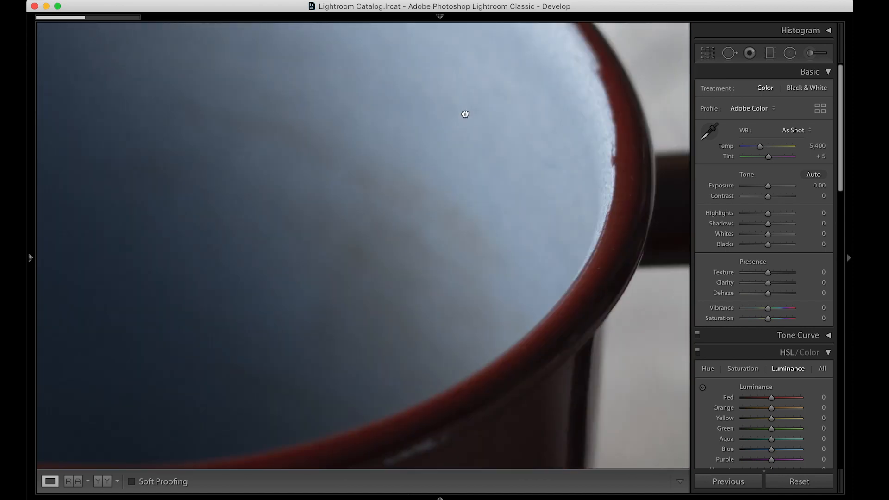
{"action": "left_click", "coordinate": [470, 241]}
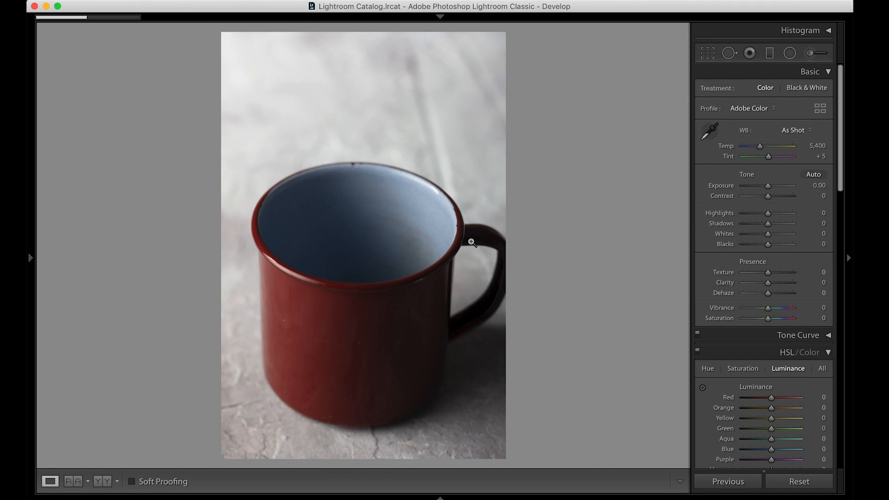
Compare the pixel dimensions of the merged panorama pano-062-Pano-2.dng with those of the single shot pano-063.CR2.
{"action": "left_click", "coordinate": [440, 498]}
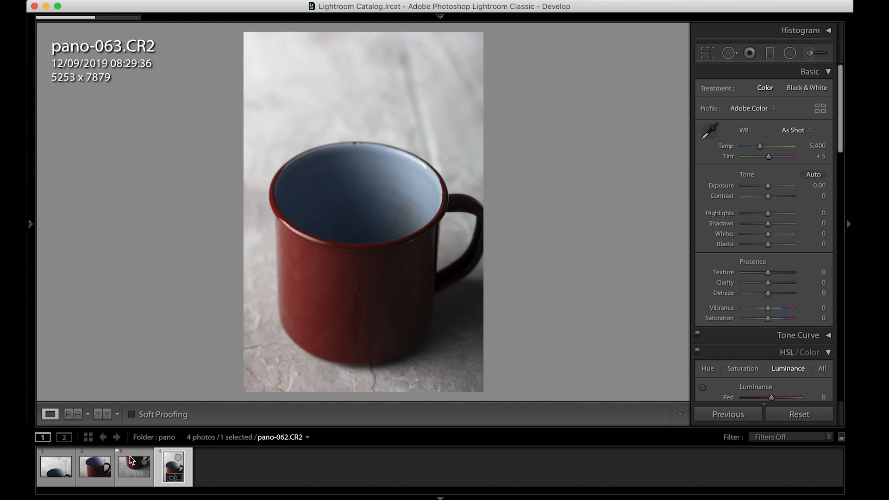
{"action": "left_click", "coordinate": [175, 468]}
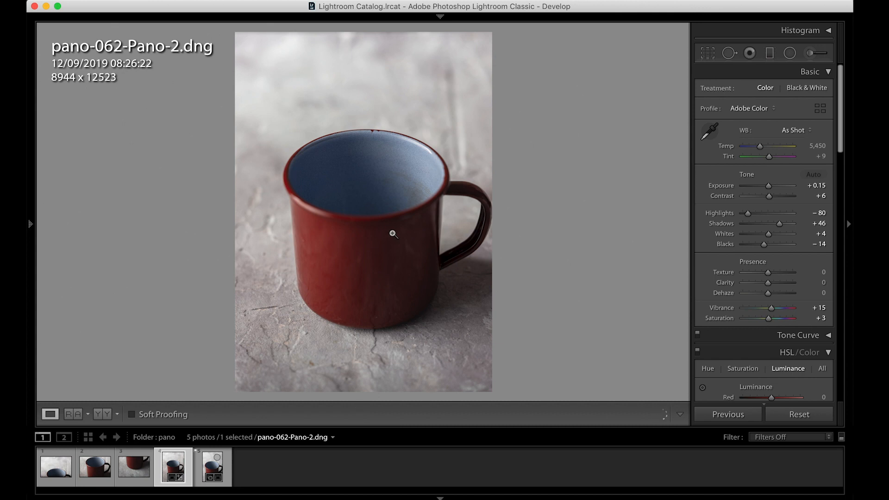
{"action": "left_click", "coordinate": [214, 472]}
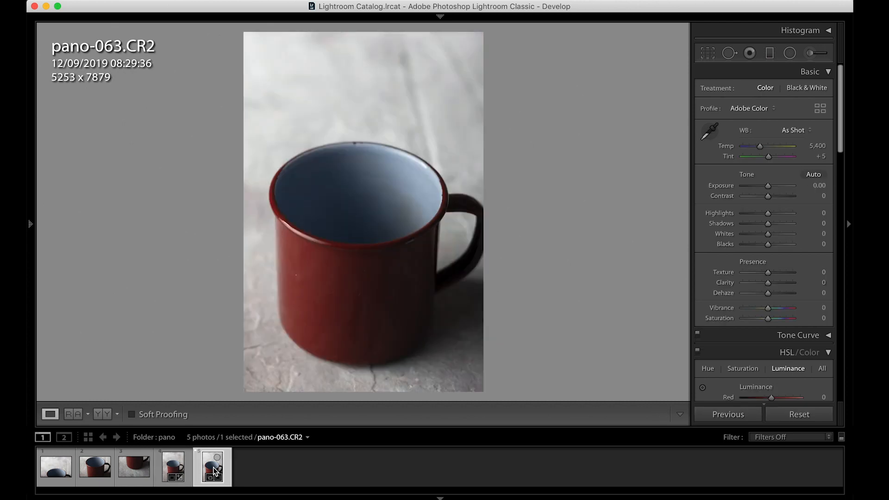
{"action": "left_click", "coordinate": [173, 467]}
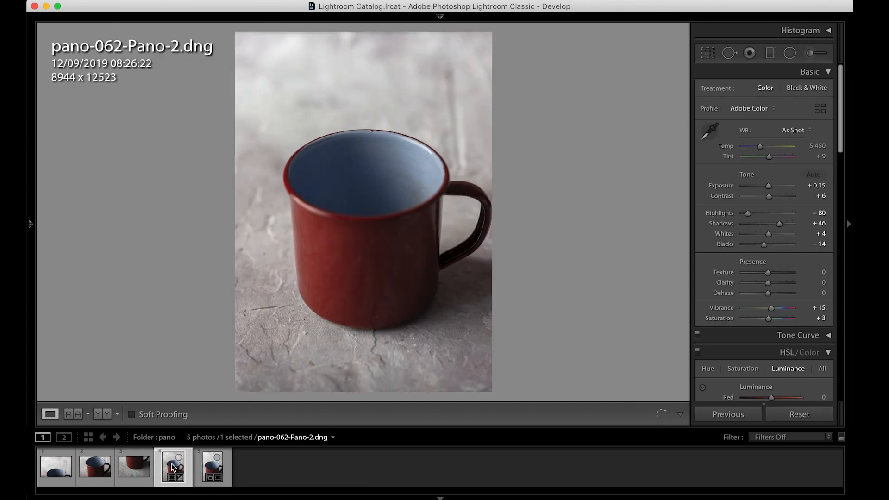
Switch the photo info overlay to exposure and lens details and check them on both the single shot and the panorama.
{"action": "key", "text": "i"}
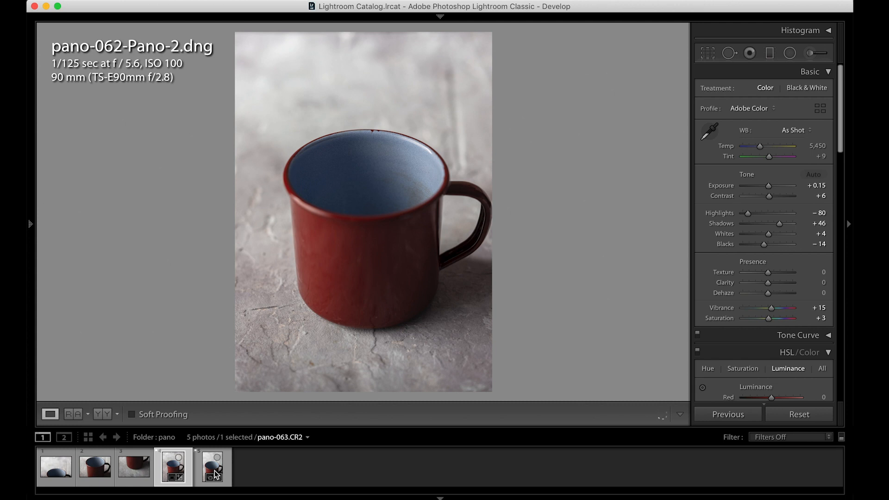
{"action": "left_click", "coordinate": [216, 474]}
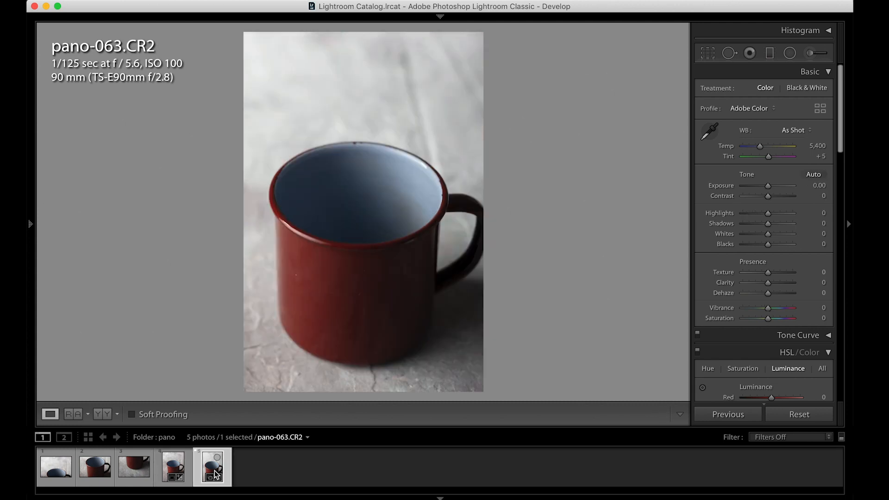
{"action": "key", "text": "Left"}
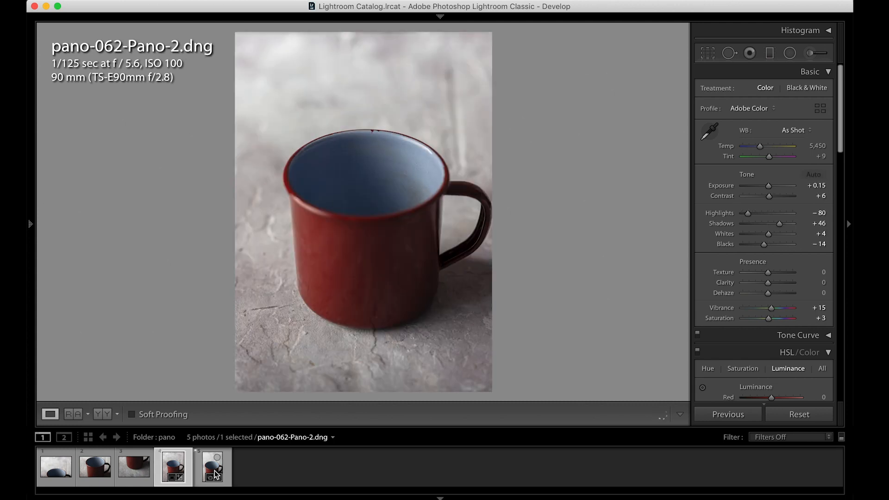
Compare the panorama and the single shot side by side, examining the mug's rim and interior at close zoom.
{"action": "key", "text": "c"}
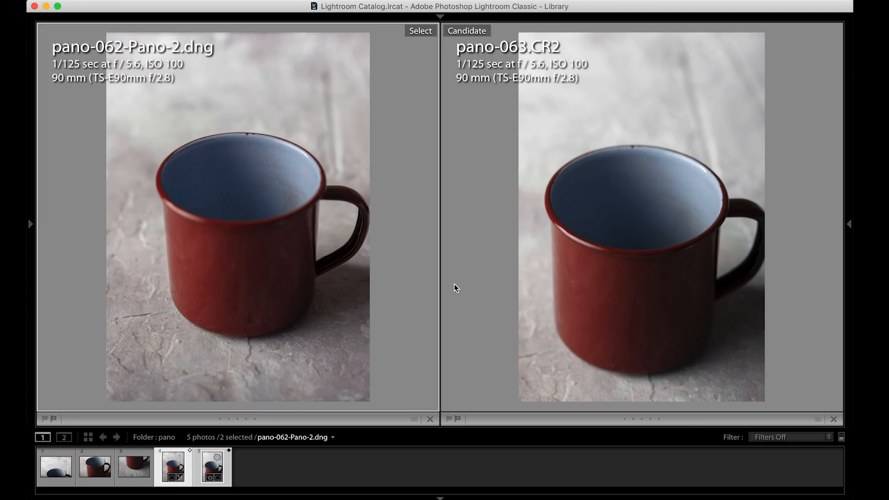
{"action": "left_click", "coordinate": [439, 496]}
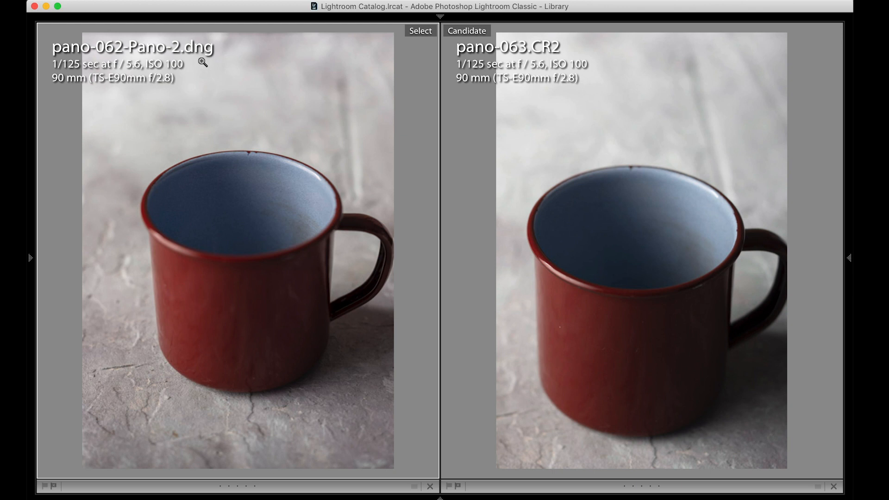
{"action": "left_click", "coordinate": [167, 233]}
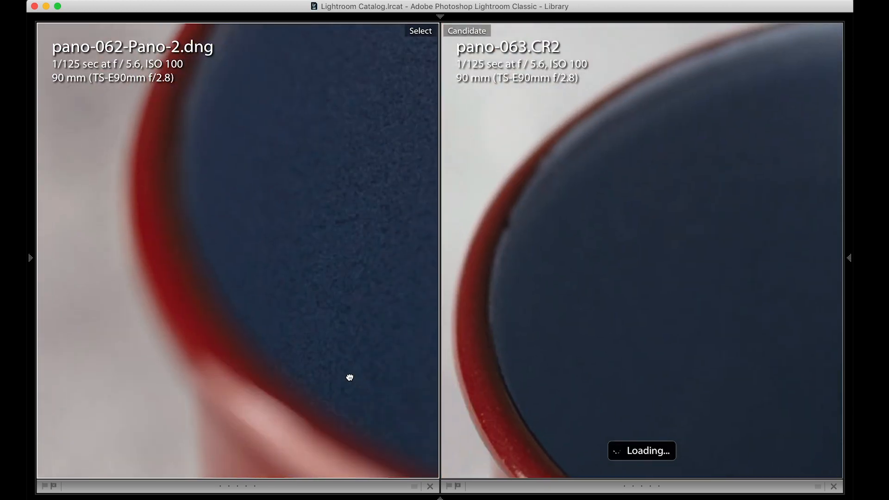
{"action": "left_click_drag", "start_coordinate": [349, 377], "coordinate": [252, 234]}
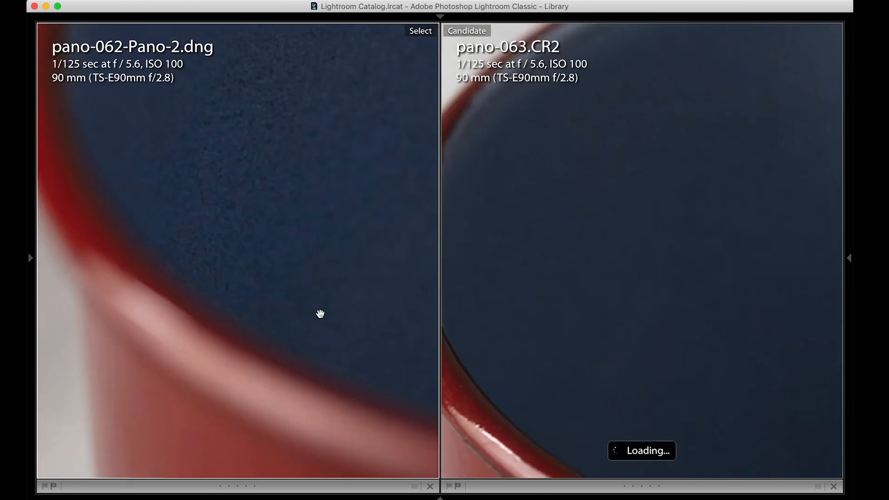
{"action": "left_click_drag", "start_coordinate": [258, 202], "coordinate": [193, 381]}
{"action": "left_click_drag", "start_coordinate": [328, 158], "coordinate": [160, 432]}
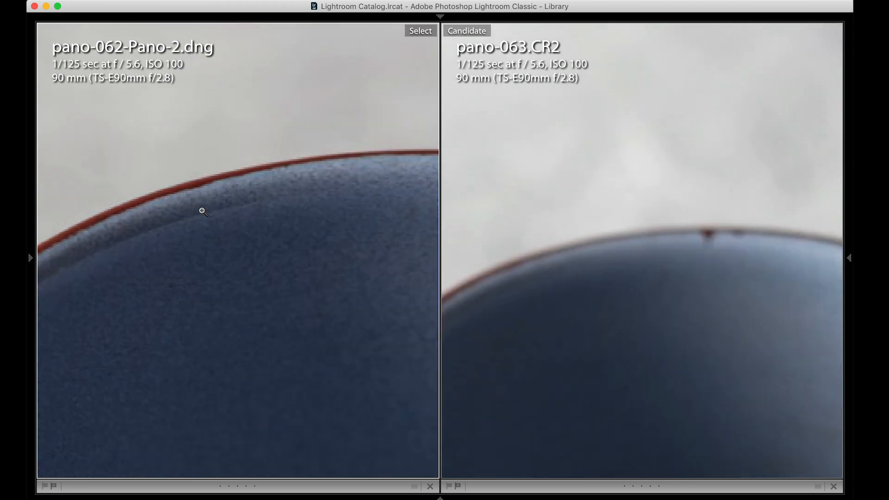
{"action": "left_click", "coordinate": [202, 211]}
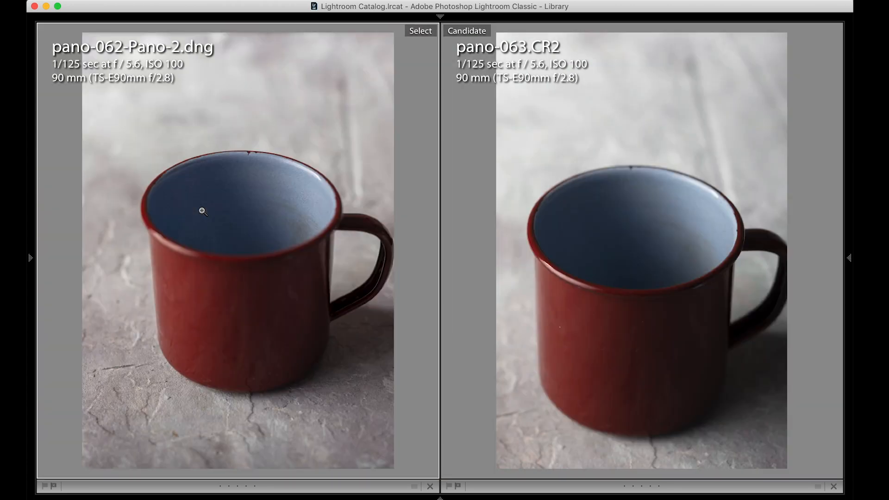